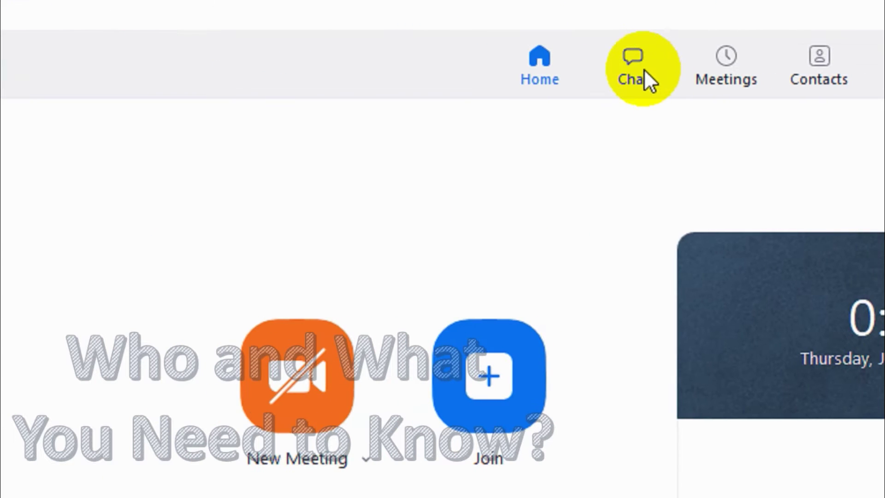
# Open the chat area and select the recent public channel named test channel.
pyautogui.click(642, 69)
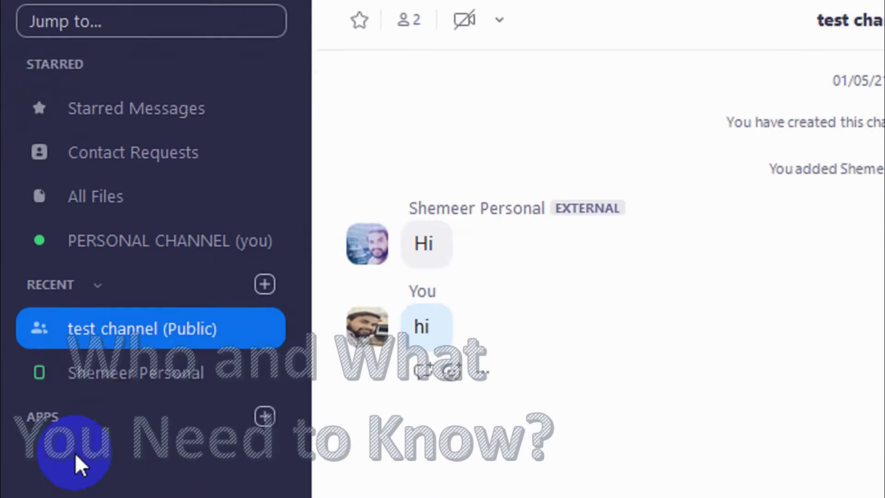
pyautogui.click(81, 253)
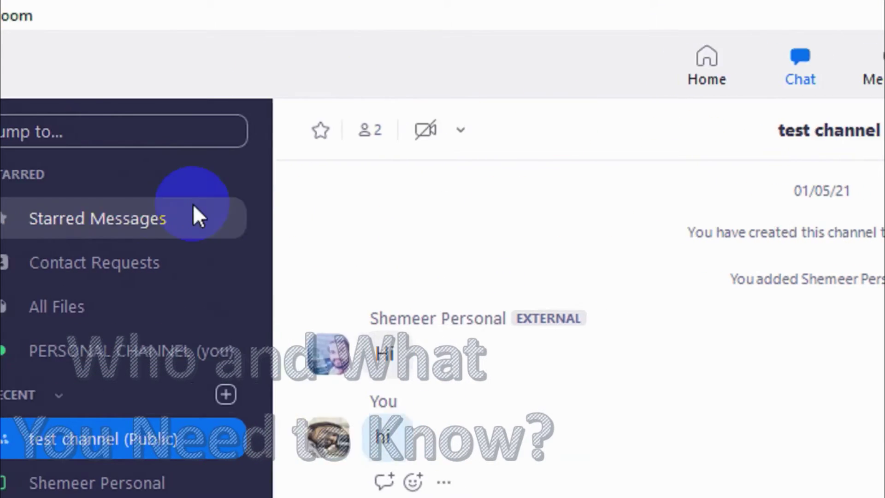
pyautogui.click(122, 436)
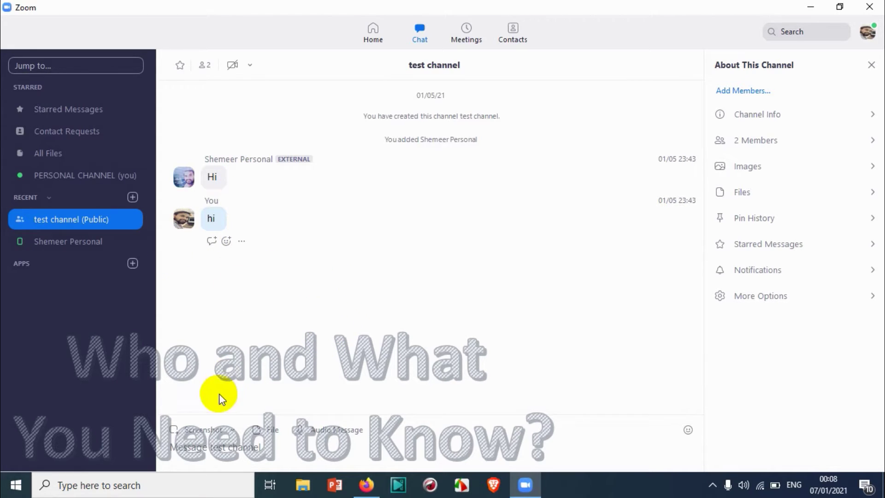
# Capture a screenshot of the Windows logo on the desktop, about 434 x 368 pixels, and send it to test channel.
pyautogui.press('super+d')
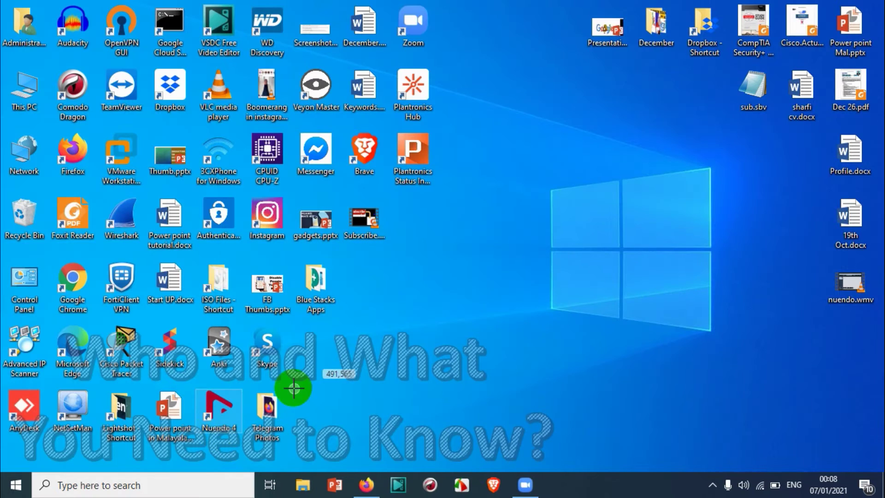
pyautogui.moveTo(482, 113)
pyautogui.mouseDown()
pyautogui.moveTo(479, 132)
pyautogui.moveTo(765, 336)
pyautogui.moveTo(761, 352)
pyautogui.mouseUp()
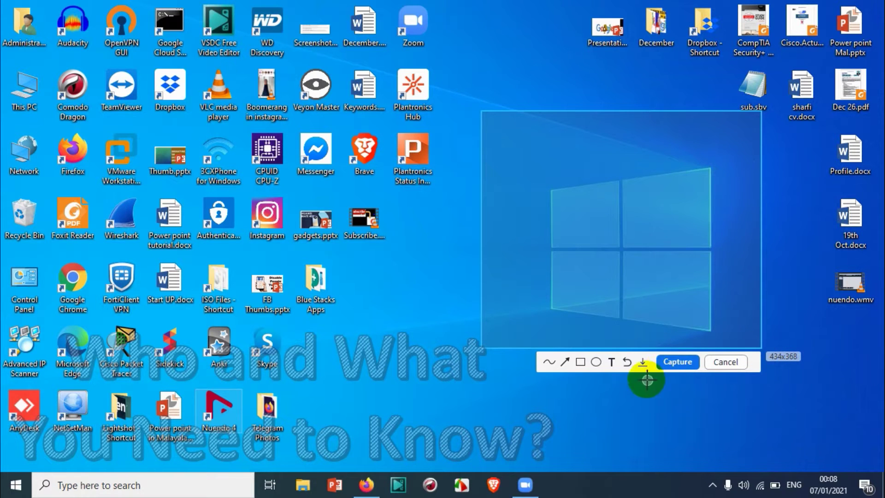
pyautogui.click(685, 363)
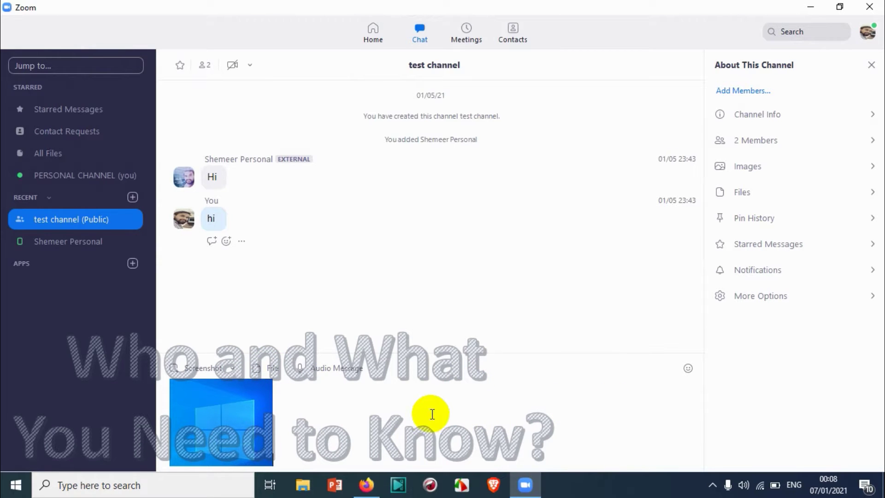
pyautogui.press('Return')
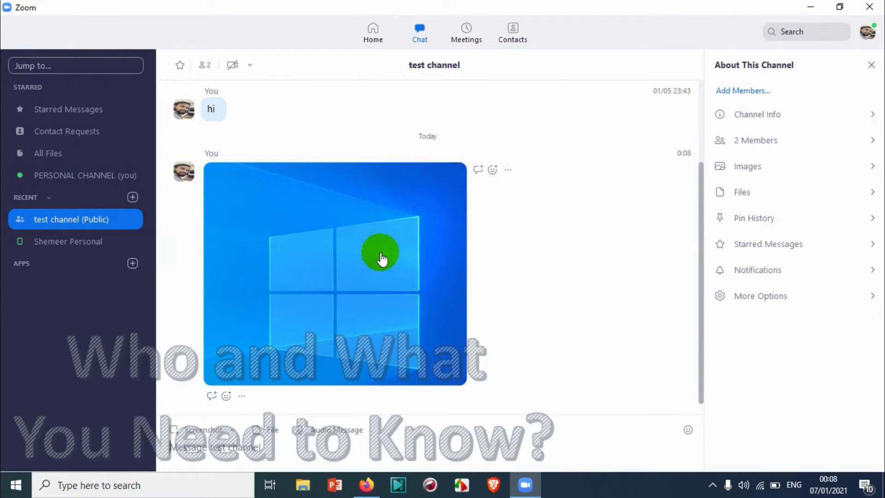
# View the screenshot options, and open Dropbox as a file-sharing source before returning to the test channel chat.
pyautogui.click(232, 431)
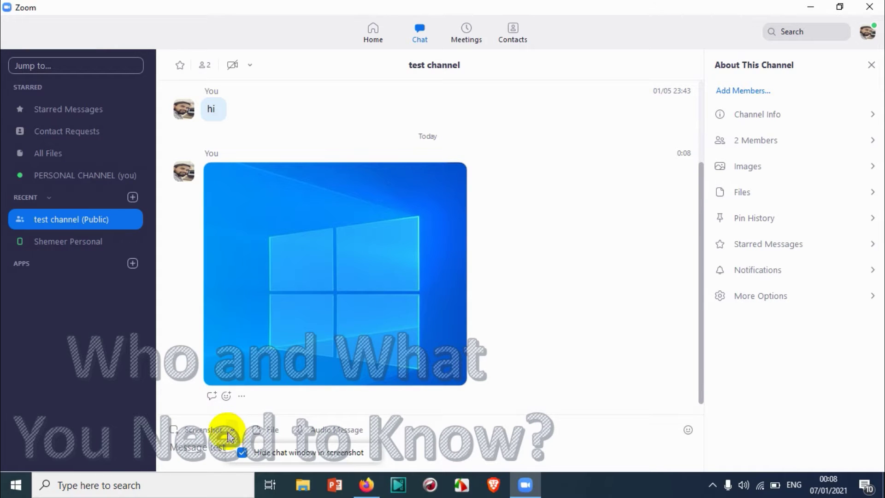
pyautogui.click(260, 429)
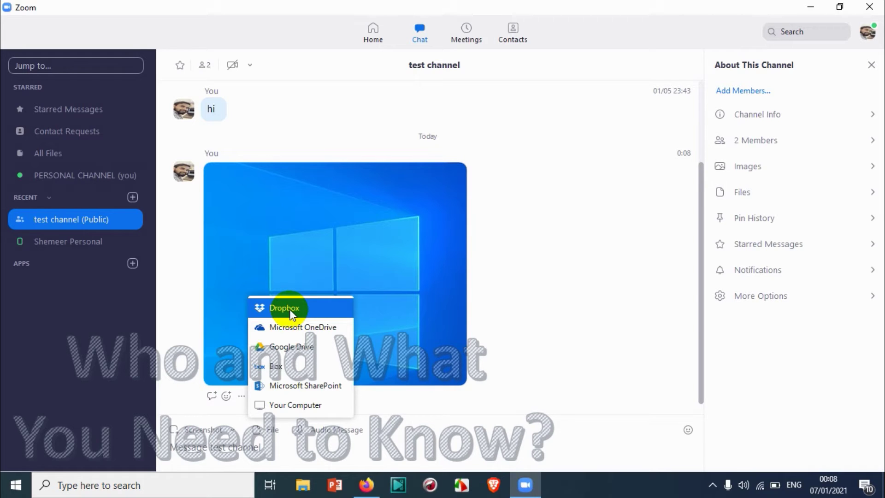
pyautogui.click(290, 311)
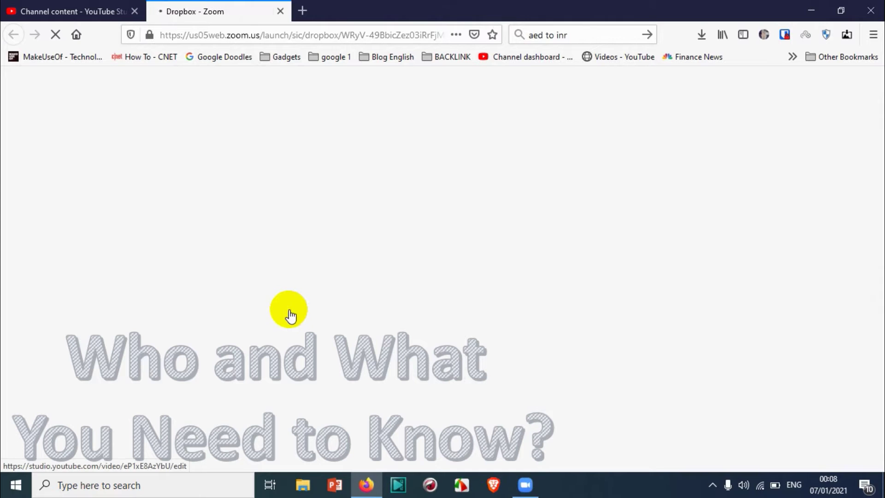
pyautogui.click(813, 7)
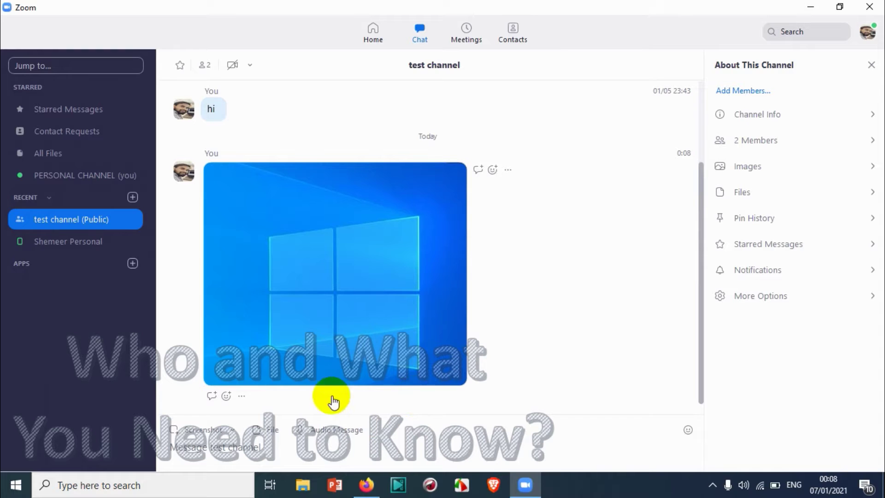
# Start a file upload from the computer and browse This PC, the Documents library and Network.
pyautogui.click(265, 431)
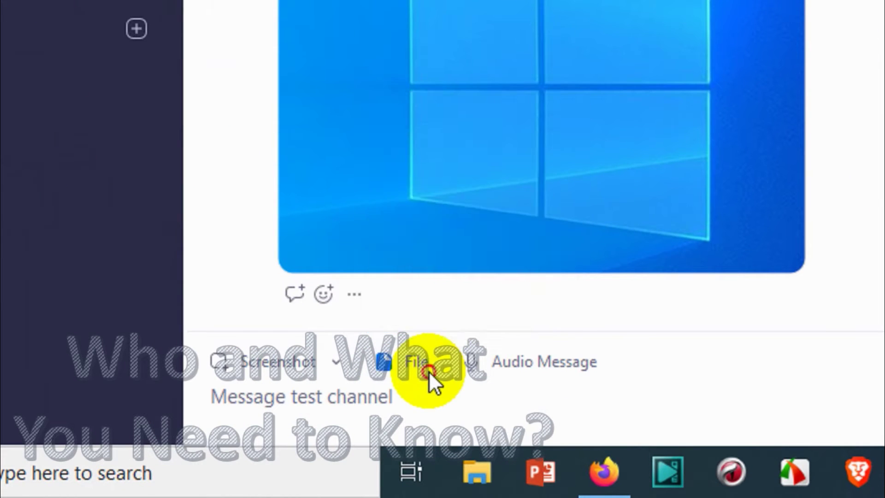
pyautogui.click(439, 308)
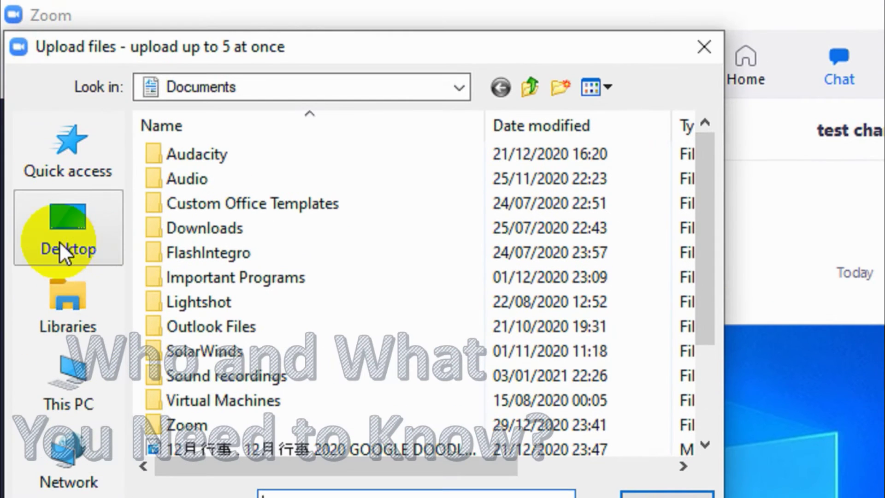
pyautogui.click(92, 371)
pyautogui.scroll(-5, 306, 328)
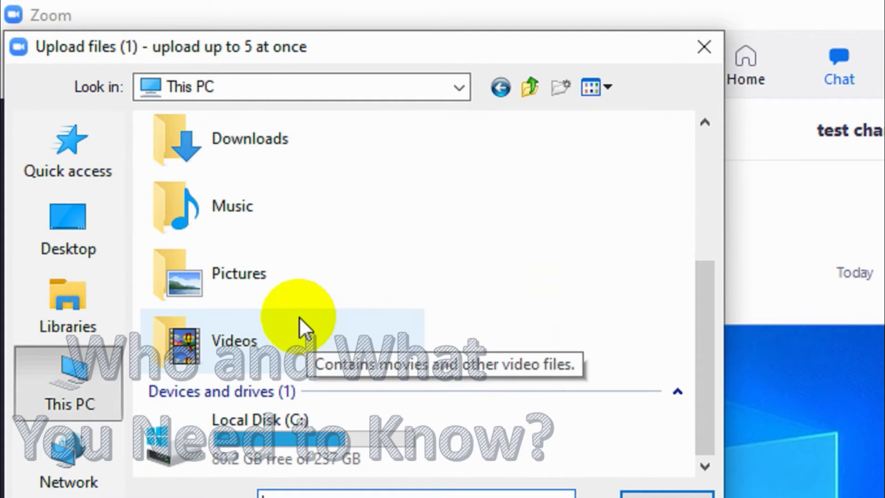
pyautogui.scroll(5, 299, 313)
pyautogui.scroll(-5, 271, 311)
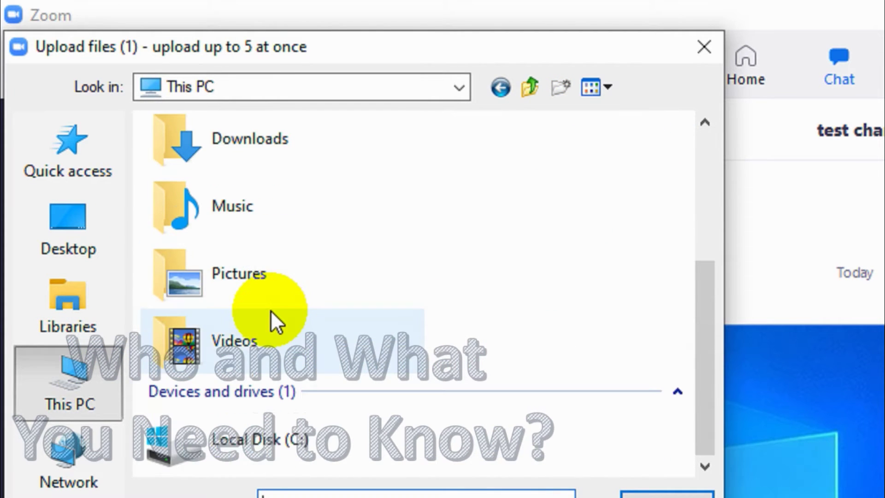
pyautogui.scroll(5, 270, 317)
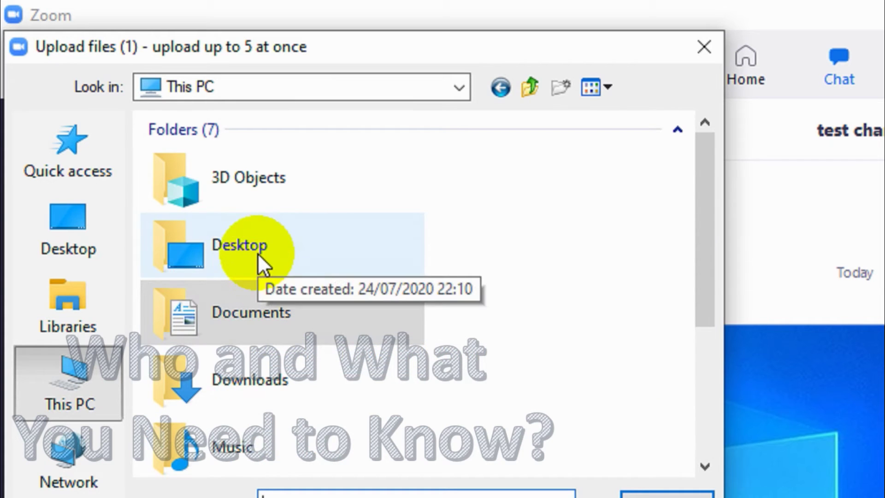
pyautogui.click(85, 289)
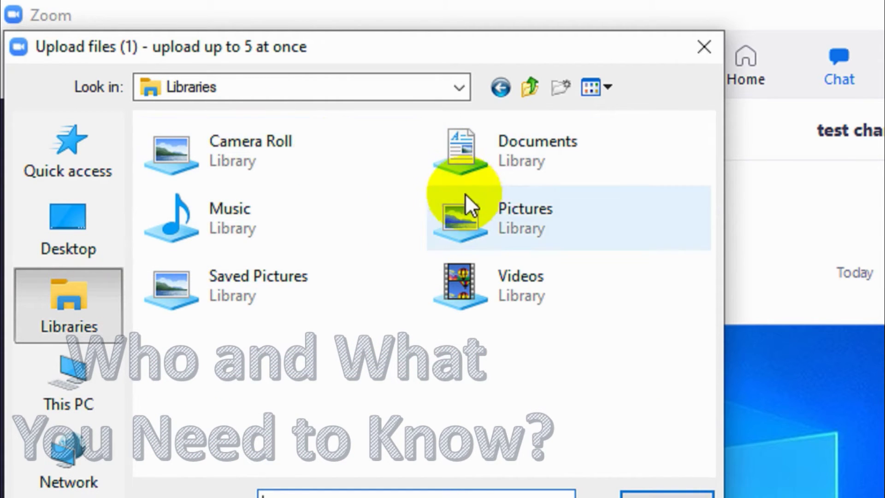
pyautogui.doubleClick(499, 151)
pyautogui.scroll(-2, 389, 280)
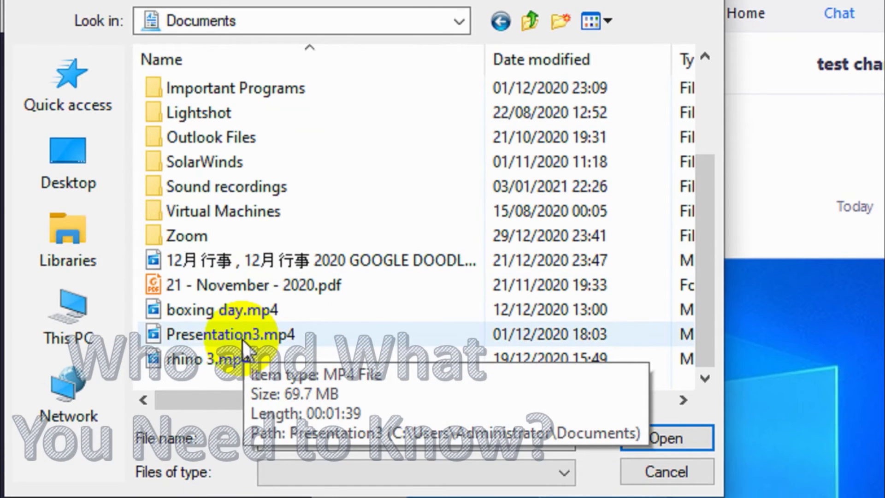
pyautogui.click(73, 372)
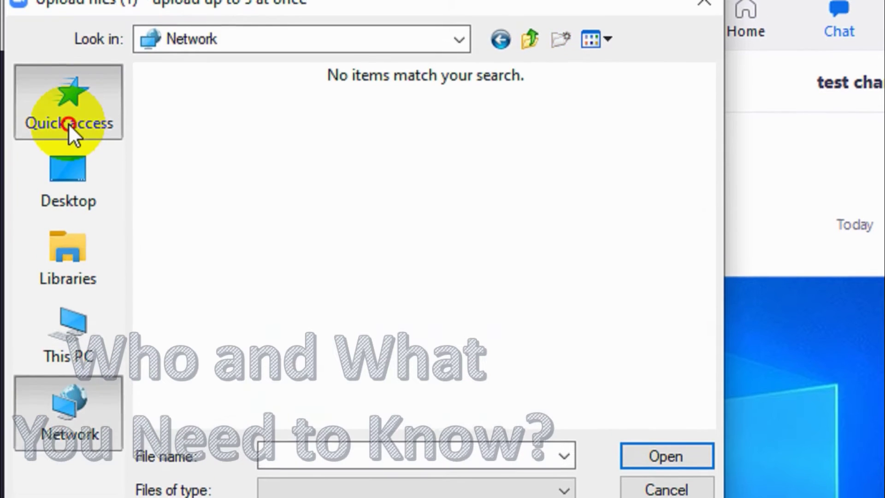
# Find December.docx on the desktop and share it in test channel.
pyautogui.click(77, 152)
pyautogui.scroll(-10, 369, 314)
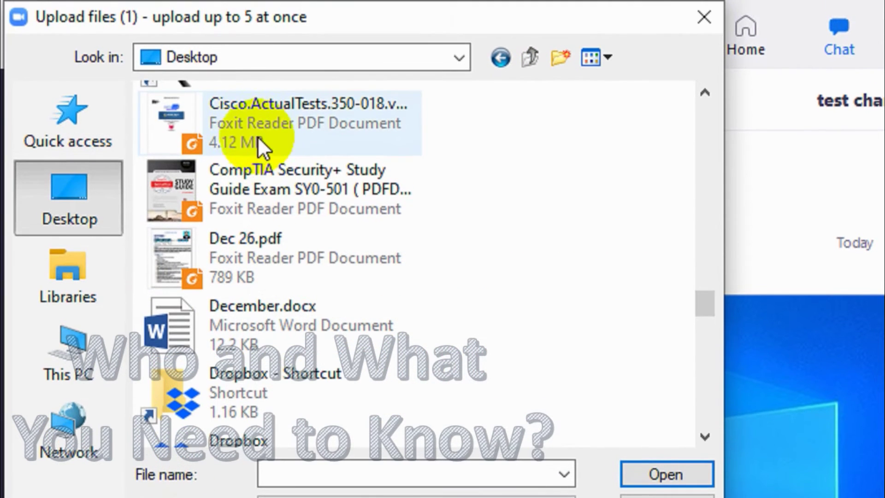
pyautogui.scroll(-5, 345, 297)
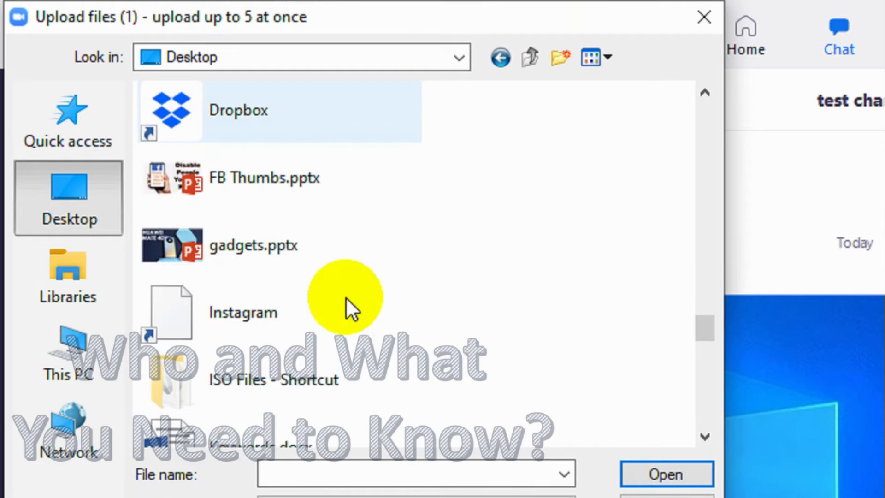
pyautogui.scroll(2, 343, 297)
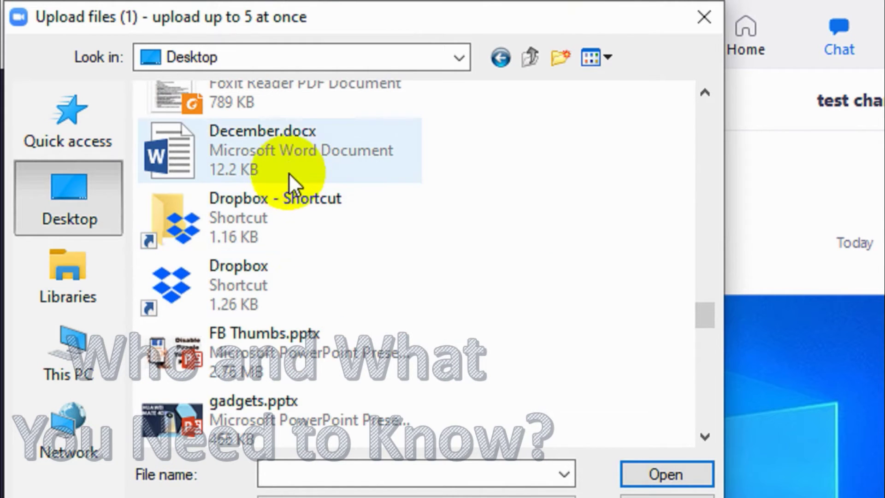
pyautogui.doubleClick(290, 147)
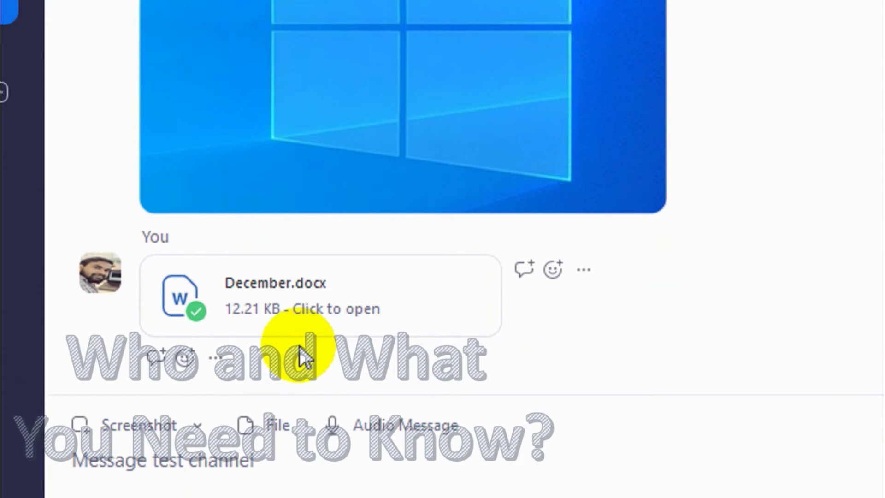
# Start another upload from the computer, look through the Dropbox folder, and close the file selection without choosing anything.
pyautogui.scroll(1, 376, 298)
pyautogui.click(365, 193)
pyautogui.click(279, 373)
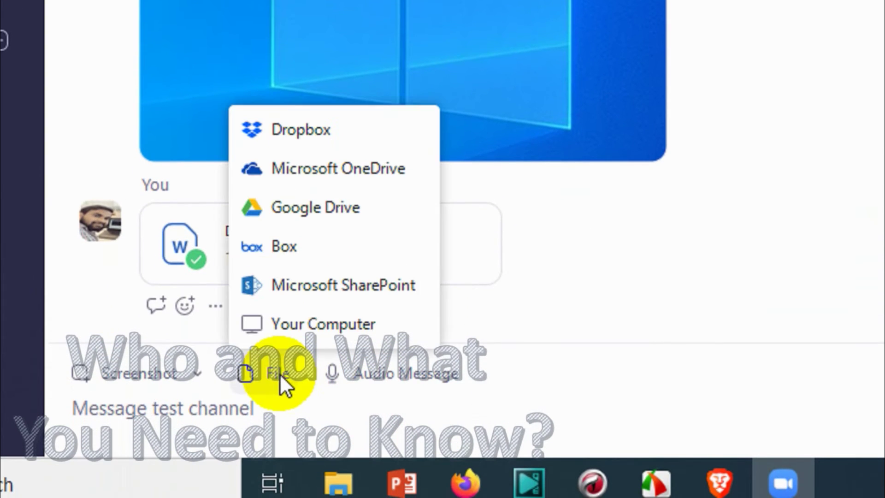
pyautogui.click(308, 328)
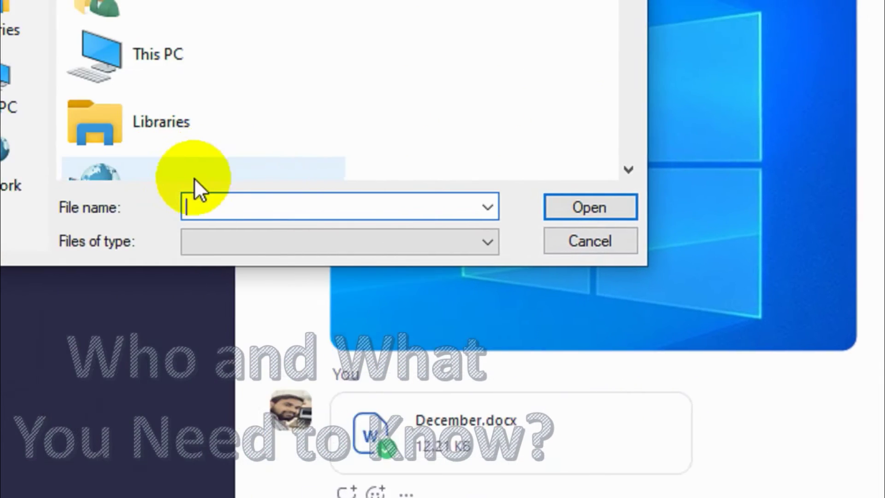
pyautogui.click(252, 247)
pyautogui.click(252, 247)
pyautogui.click(80, 160)
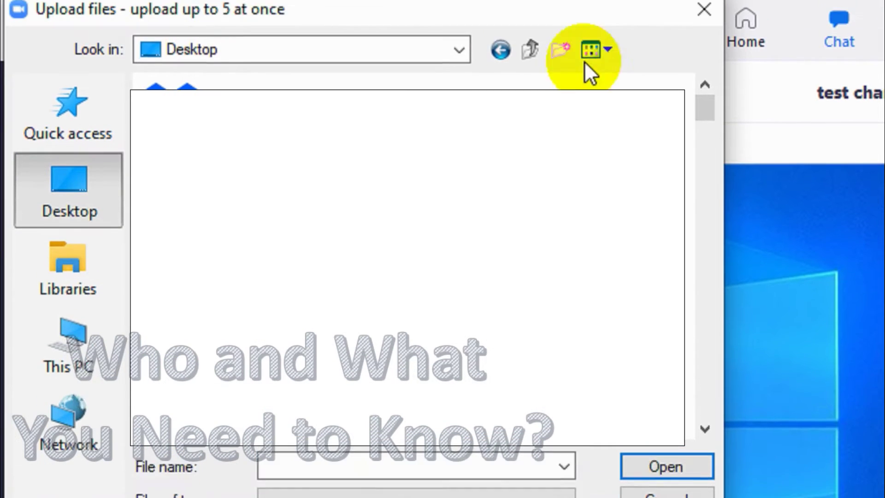
pyautogui.press('Return')
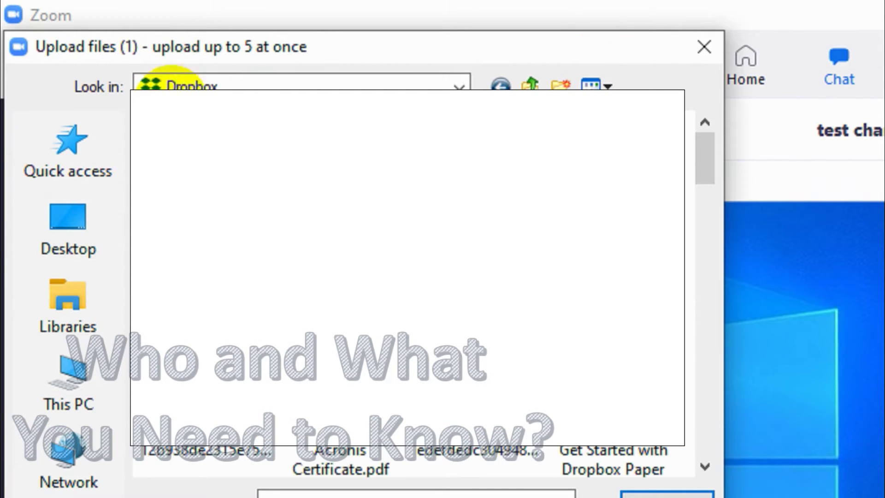
pyautogui.scroll(-5, 410, 276)
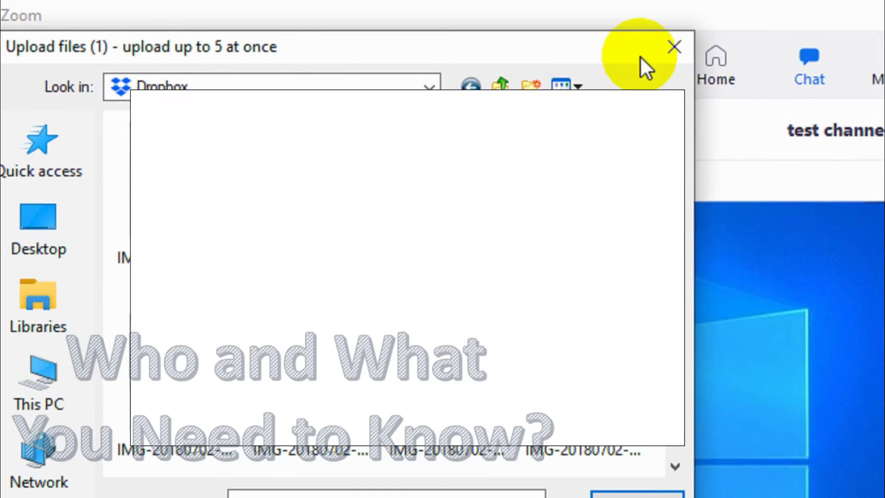
pyautogui.click(665, 56)
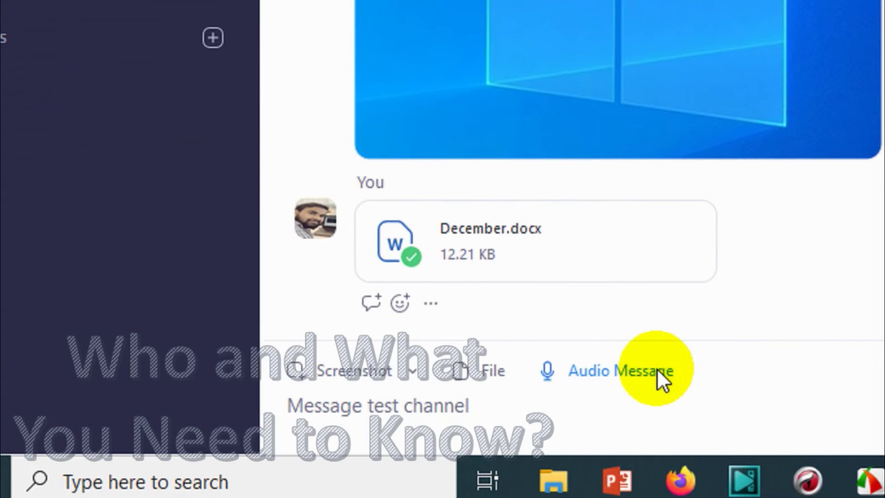
# Record an audio message of about 15 seconds and send it to test channel.
pyautogui.click(659, 373)
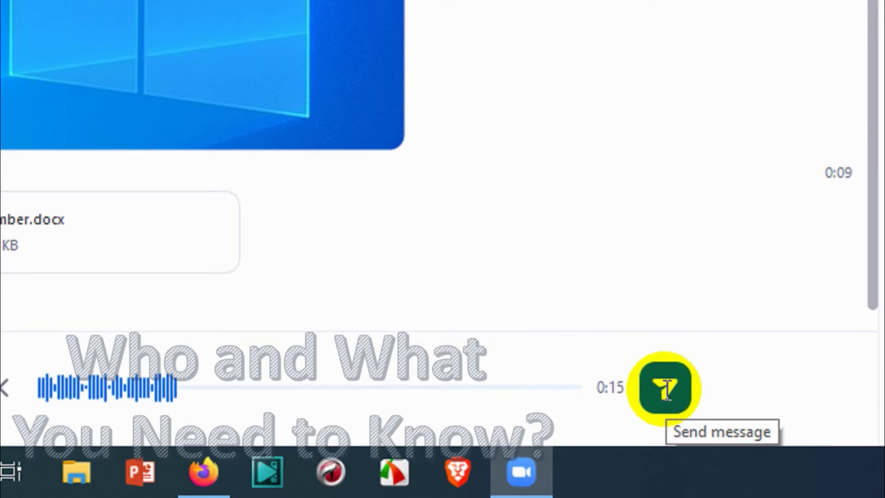
pyautogui.click(668, 392)
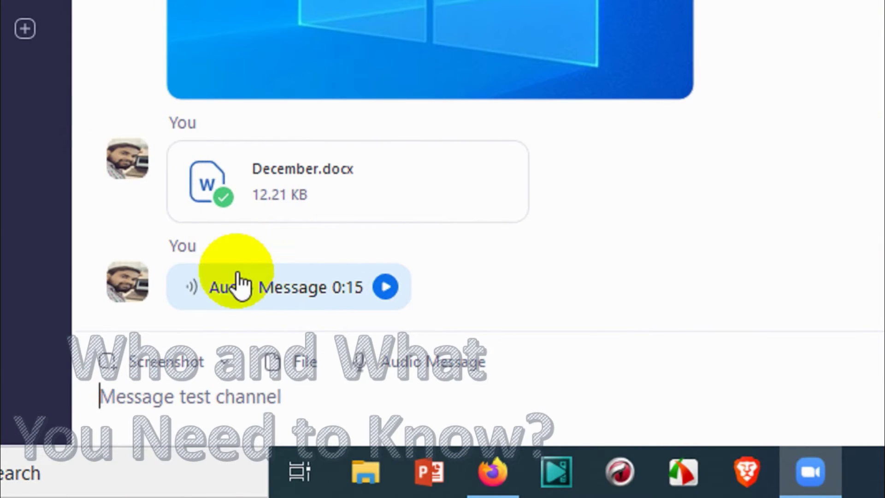
pyautogui.moveTo(239, 281)
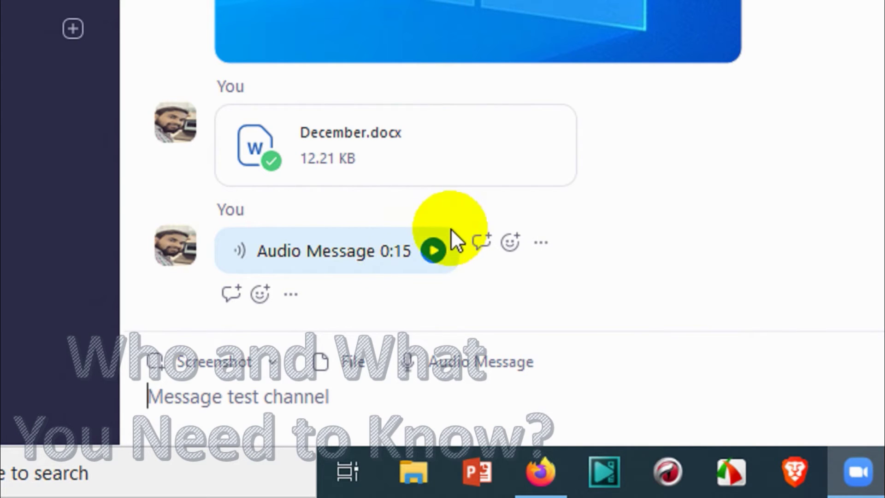
pyautogui.click(481, 244)
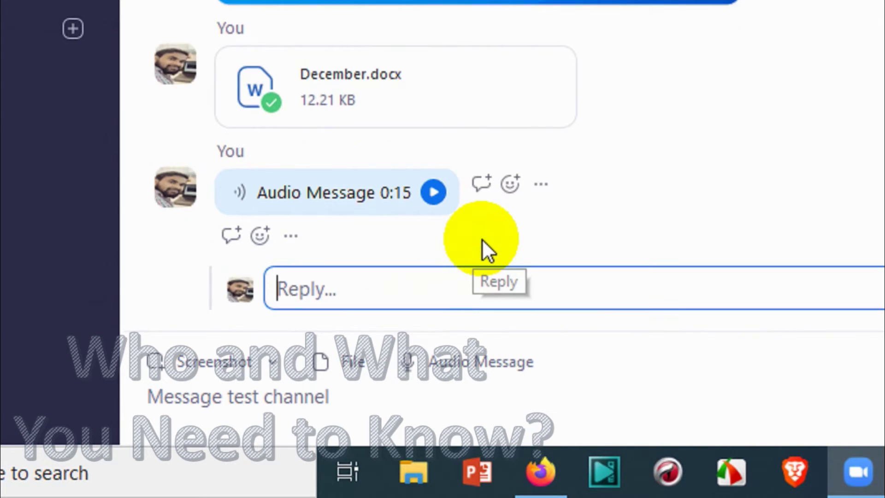
pyautogui.click(505, 217)
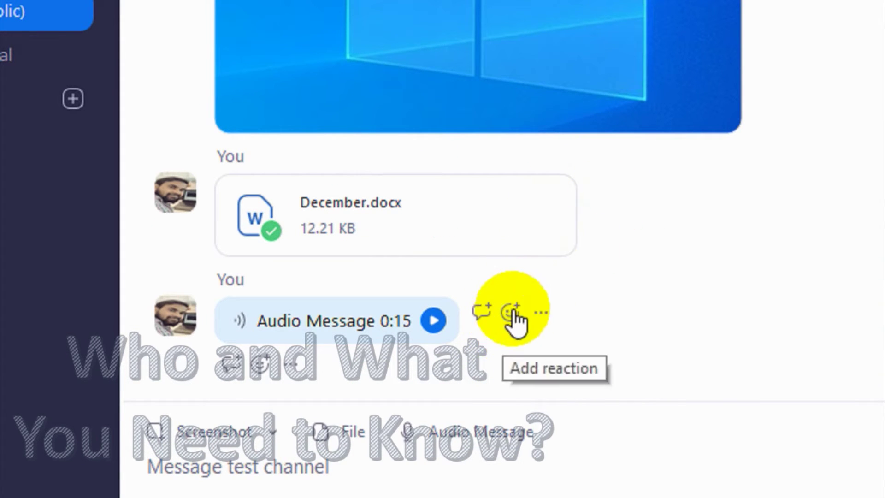
# Add a thumbs-up reaction to the 15-second audio message in test channel.
pyautogui.moveTo(511, 312)
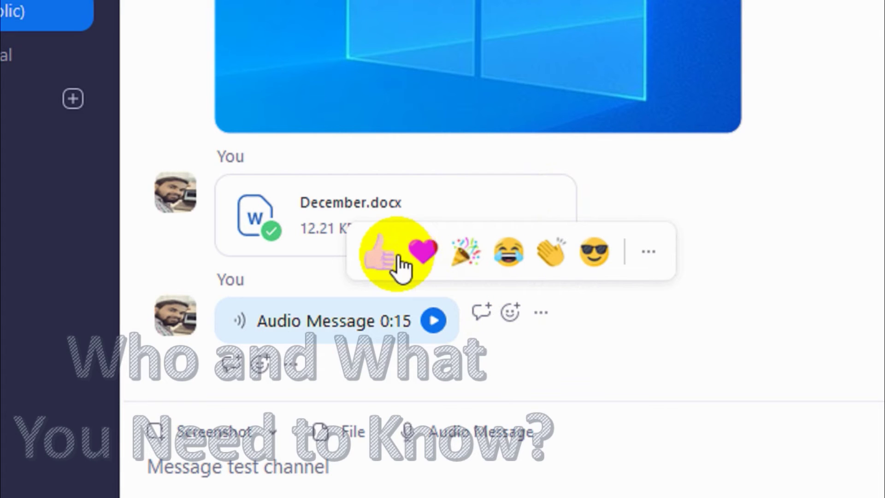
pyautogui.click(387, 256)
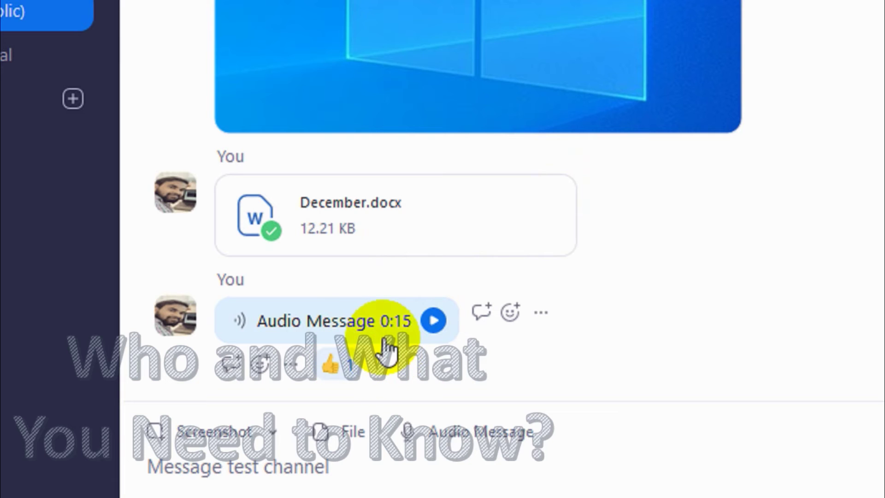
pyautogui.click(510, 312)
pyautogui.moveTo(504, 274)
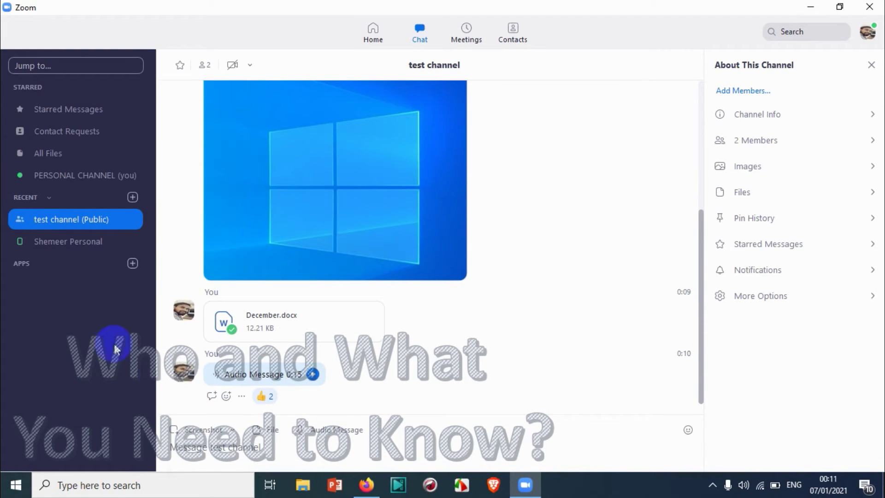
# Send the message "hi" in test channel.
pyautogui.click(221, 455)
pyautogui.write('hi')
pyautogui.press('Return')
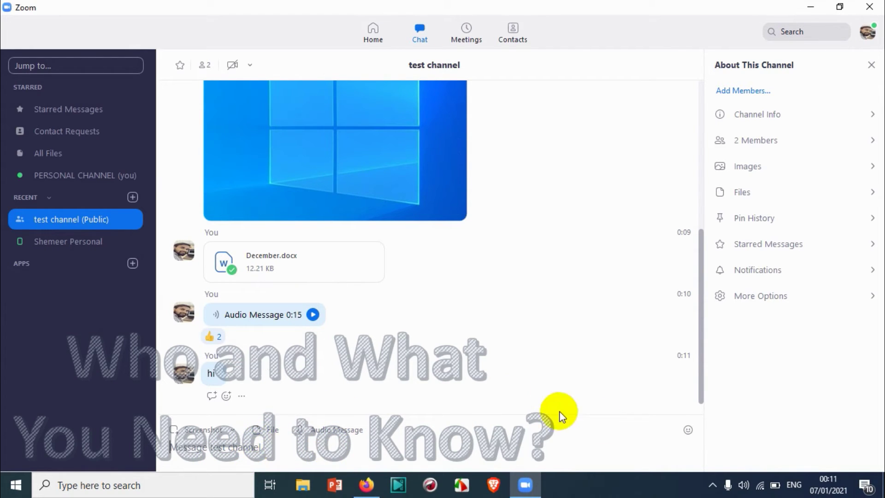
# Start a group meeting with all members of test channel and turn on the video in the meeting.
pyautogui.scroll(3, 485, 311)
pyautogui.scroll(3, 485, 311)
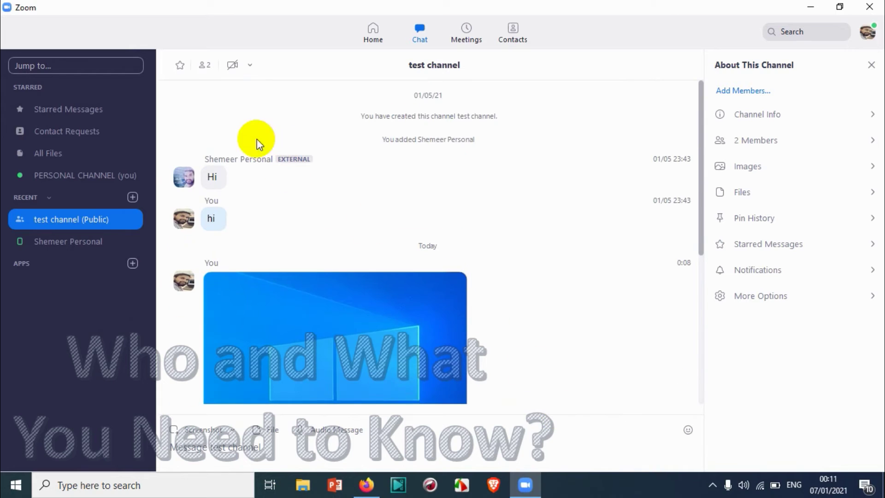
pyautogui.click(232, 66)
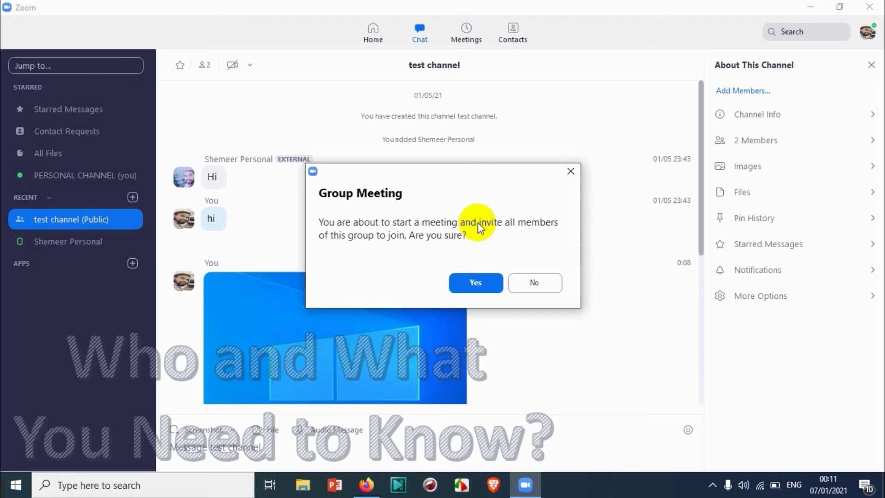
pyautogui.click(487, 282)
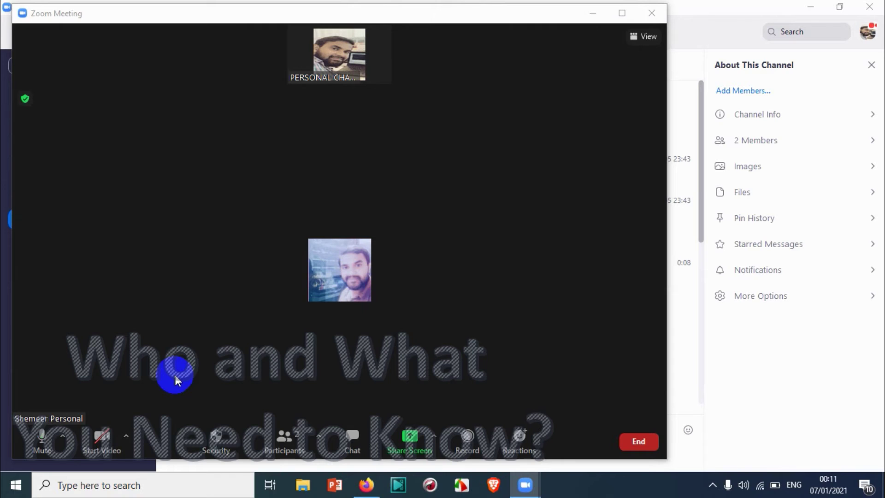
pyautogui.click(108, 430)
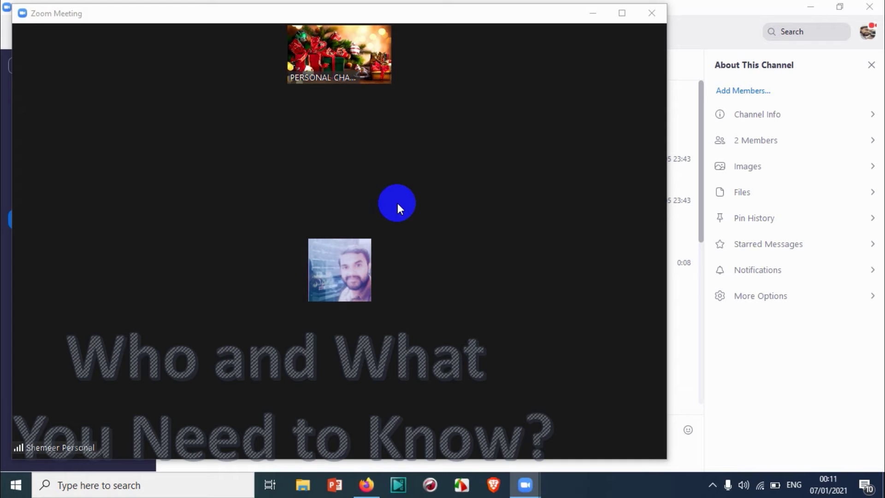
pyautogui.click(532, 231)
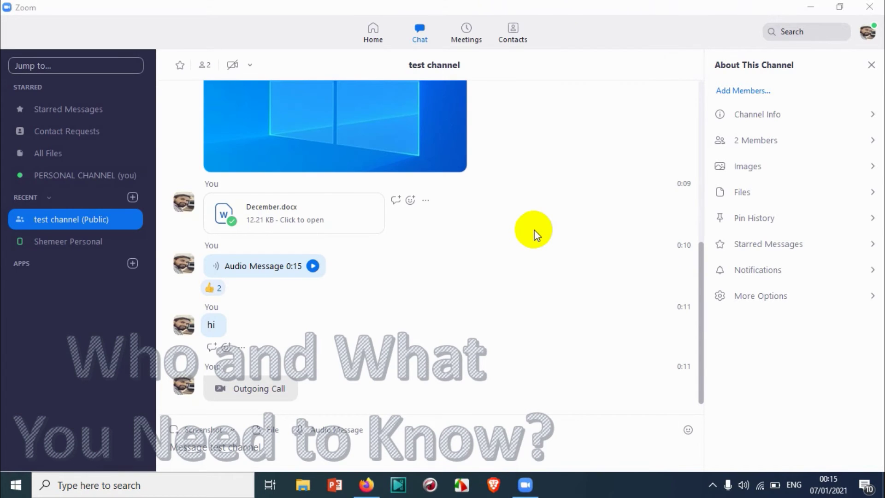
# Open the Add Members dialog for test channel, search people for "test", and clear the search.
pyautogui.click(769, 100)
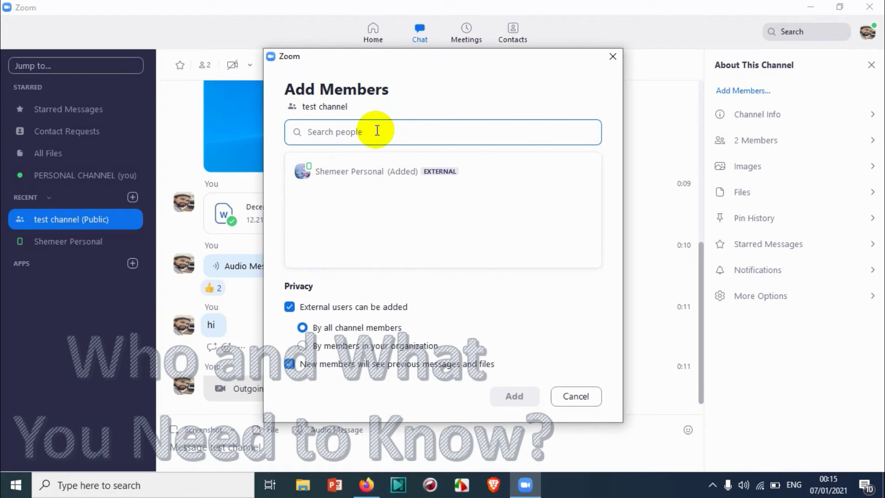
pyautogui.write('test')
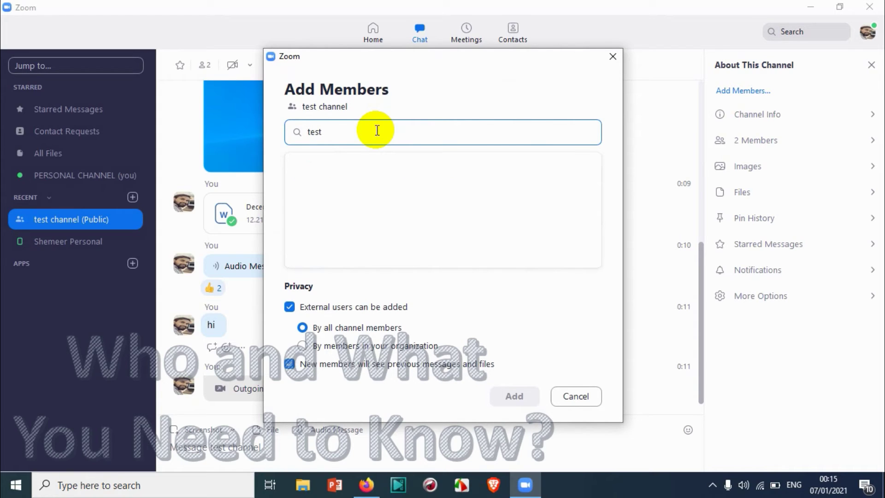
pyautogui.write('s')
pyautogui.press('BackSpace')
pyautogui.press('BackSpace')
pyautogui.press('BackSpace')
pyautogui.press('BackSpace')
pyautogui.press('BackSpace')
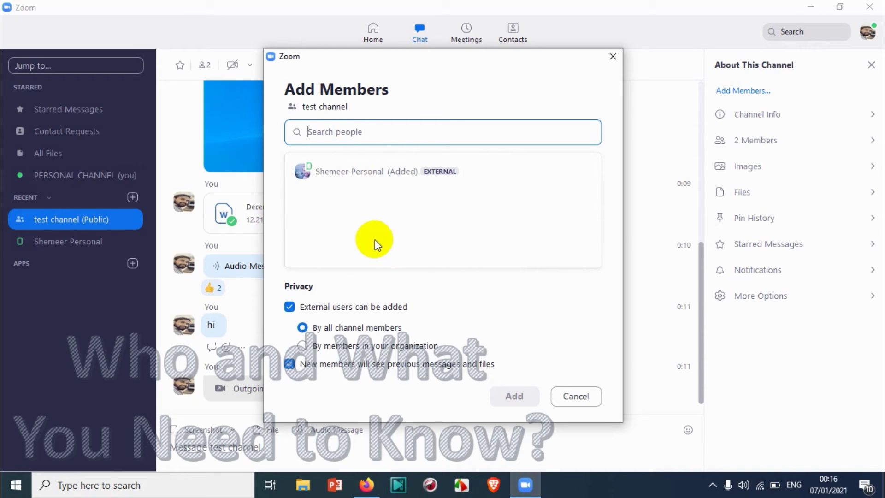
# Switch off and back on the option for new members to see previous messages and files, and cancel adding members.
pyautogui.click(279, 286)
pyautogui.click(322, 295)
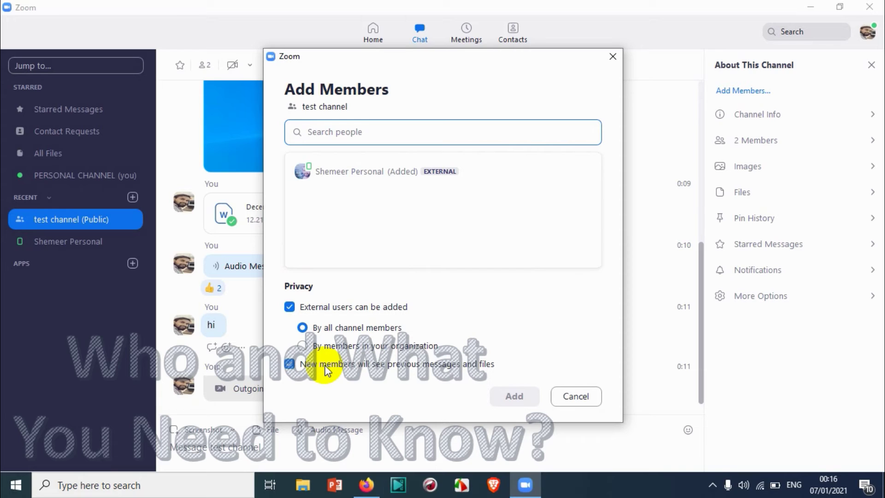
pyautogui.click(348, 366)
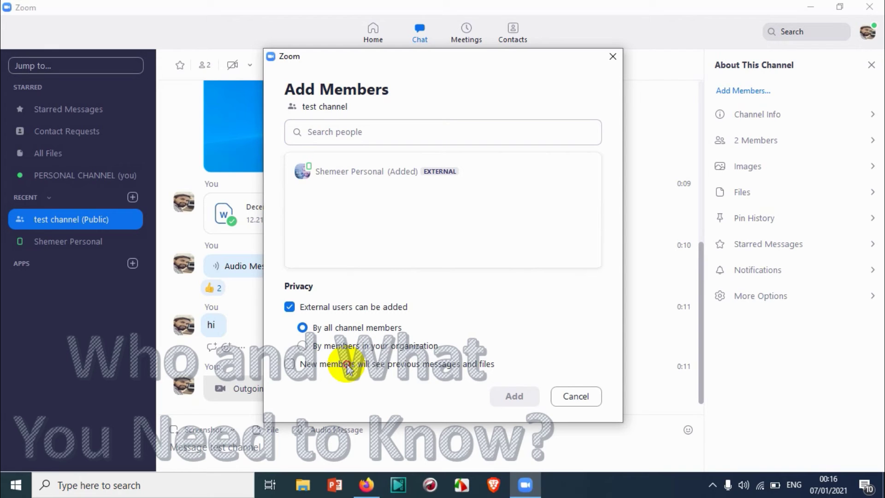
pyautogui.click(348, 367)
pyautogui.click(349, 370)
pyautogui.click(348, 365)
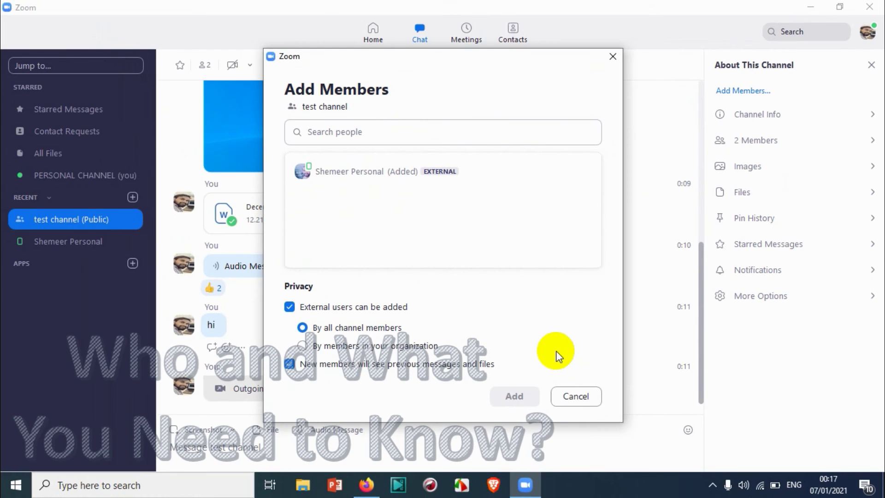
pyautogui.click(564, 397)
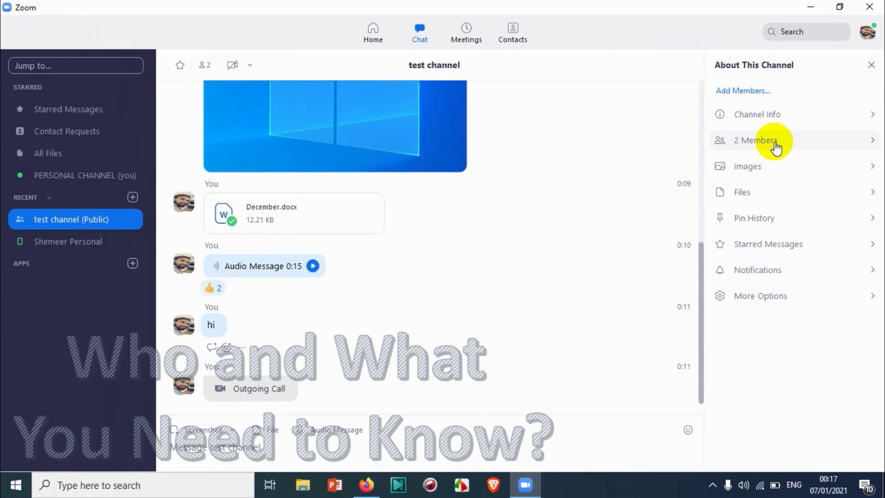
# Add the channel description "This is a channel for testing" in the channel info and save it.
pyautogui.click(771, 117)
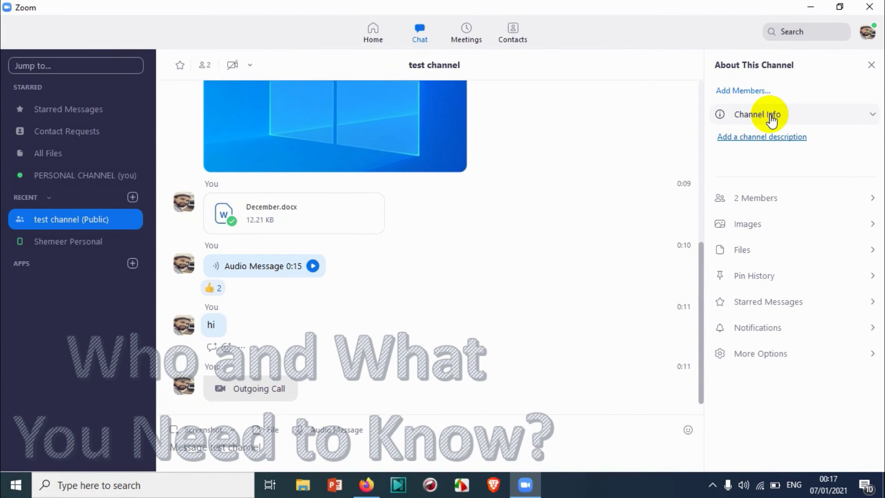
pyautogui.click(779, 142)
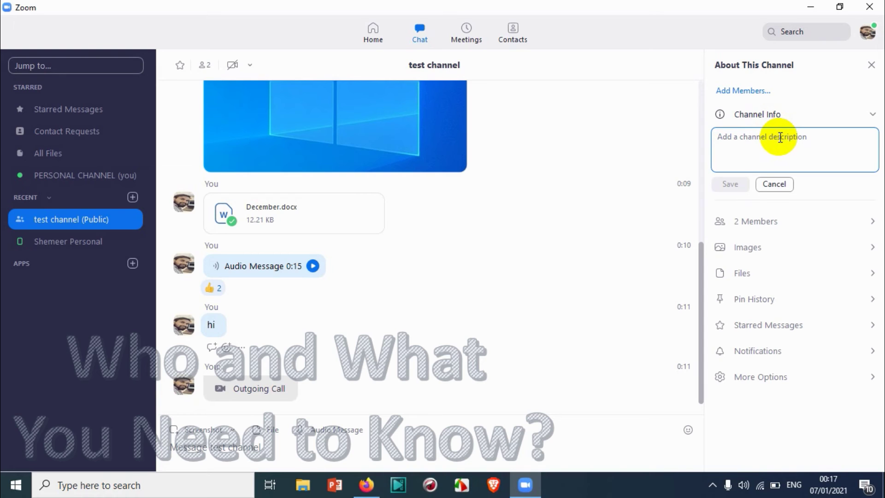
pyautogui.write('Thi')
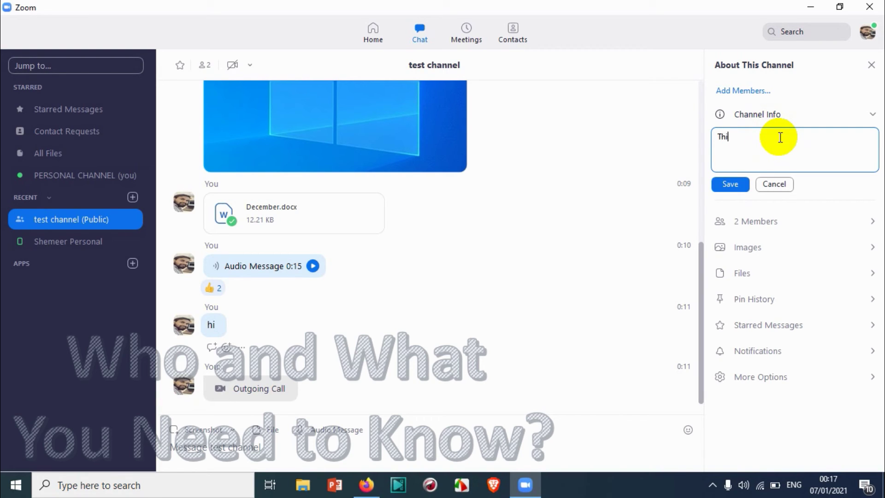
pyautogui.write('s i')
pyautogui.write('grop')
pyautogui.press('BackSpace')
pyautogui.press('BackSpace')
pyautogui.press('BackSpace')
pyautogui.write('channel')
pyautogui.write('n')
pyautogui.press('BackSpace')
pyautogui.write('for tesing')
pyautogui.click(734, 186)
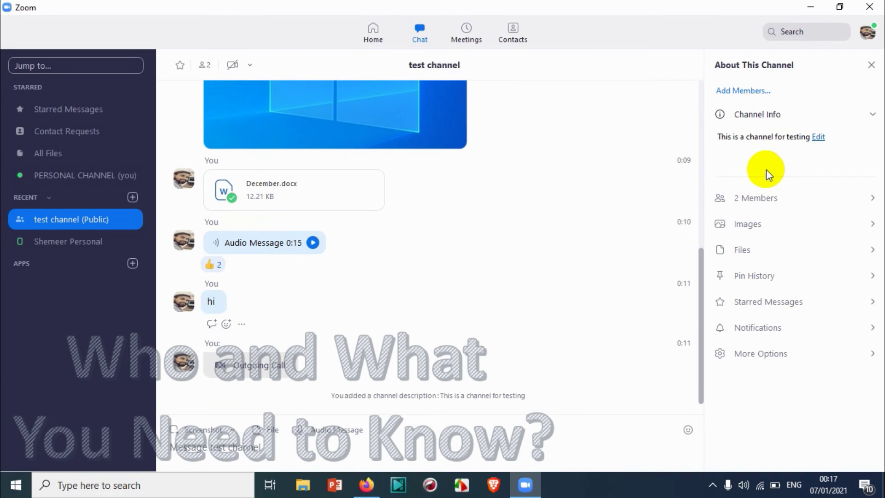
# Open the Edit Channel settings of test channel to view the name, type and privacy options, and close them.
pyautogui.scroll(5, 446, 89)
pyautogui.scroll(3, 476, 115)
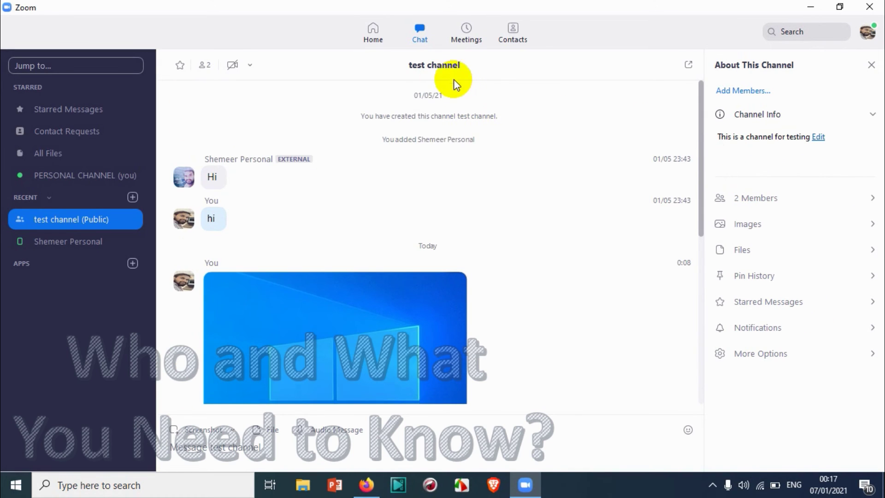
pyautogui.click(456, 66)
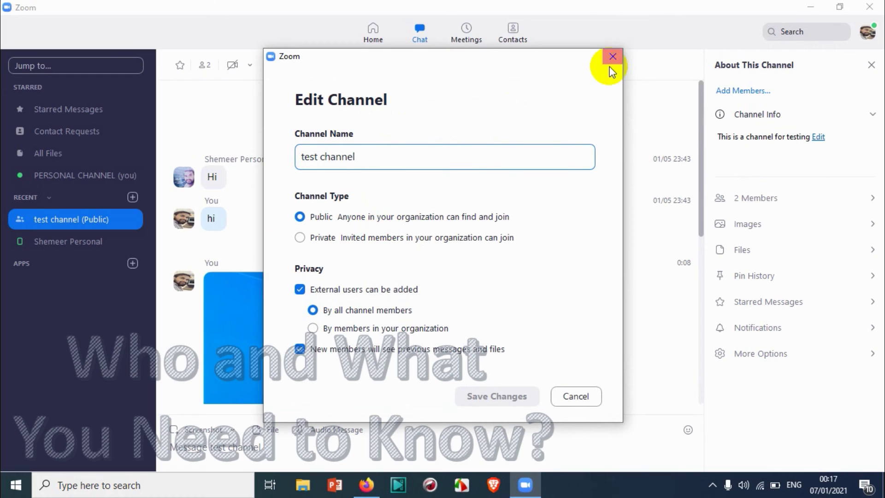
pyautogui.click(613, 57)
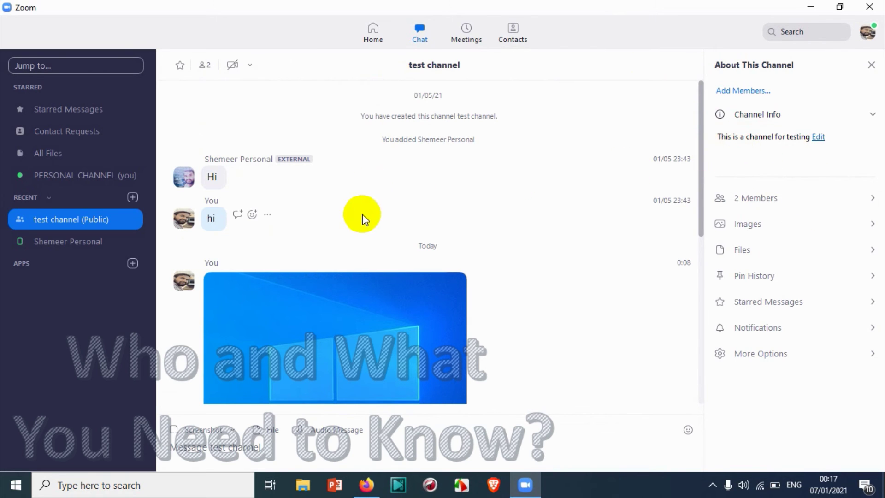
# Expand the channel's member list, examine the admin entry, and collapse the list.
pyautogui.scroll(-5, 514, 174)
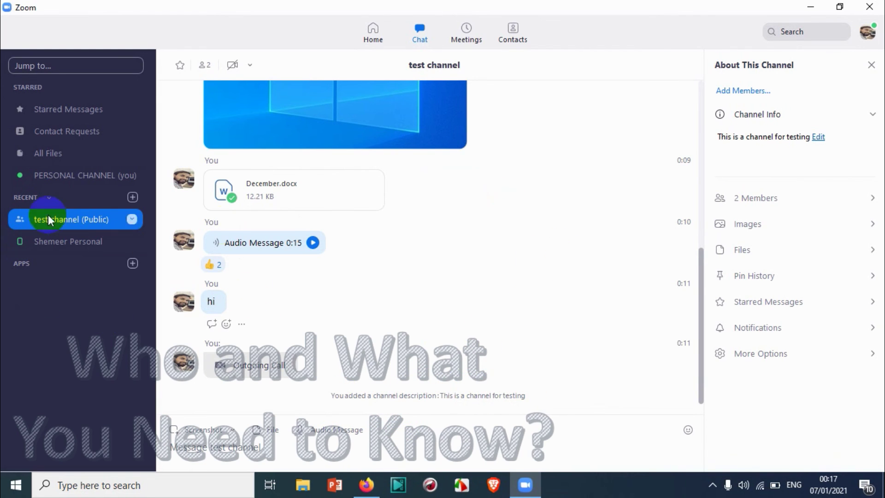
pyautogui.click(787, 204)
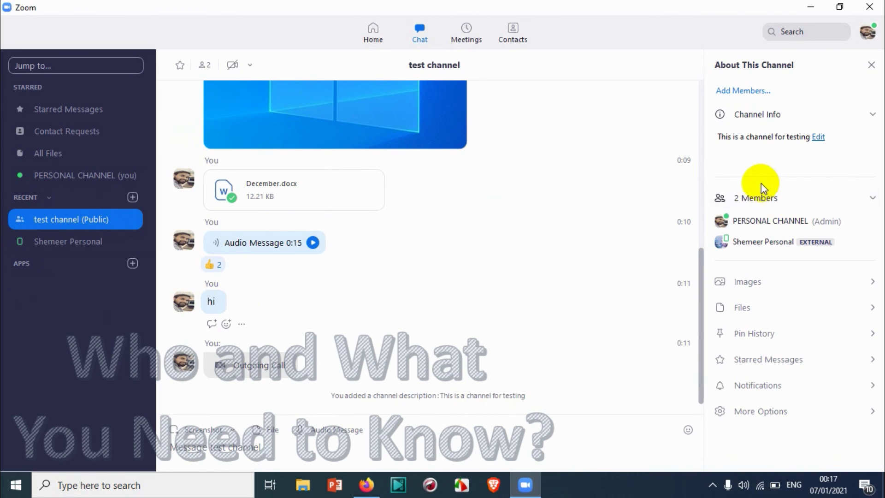
pyautogui.click(769, 224)
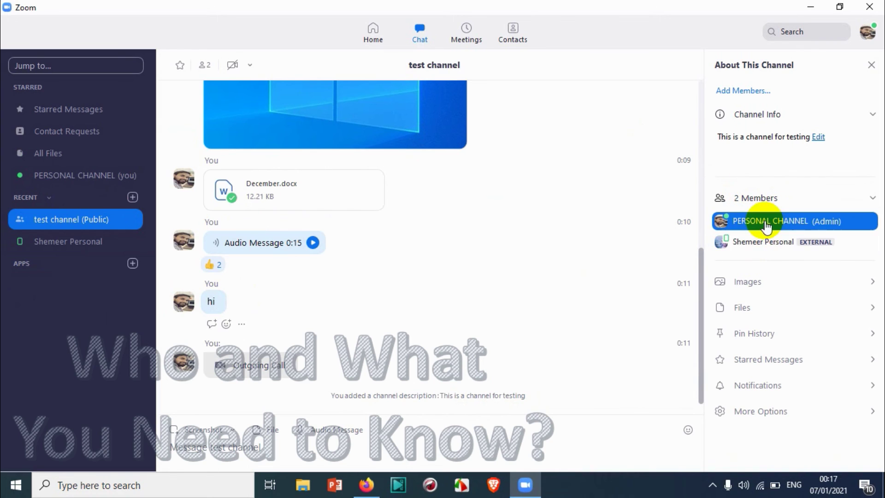
pyautogui.click(749, 205)
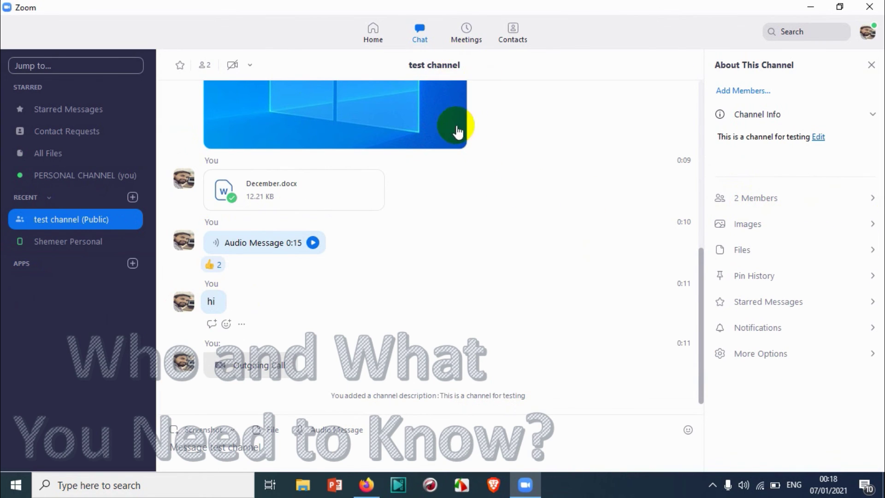
# Switch the channel's meeting option to Meet with Video, dismiss the group meeting prompt, and switch back to Meet without Video.
pyautogui.scroll(7, 456, 134)
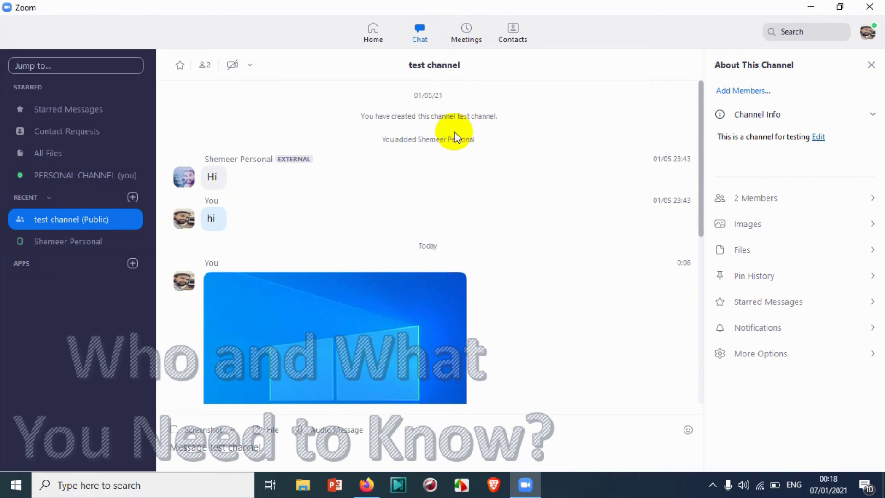
pyautogui.click(251, 69)
pyautogui.click(274, 87)
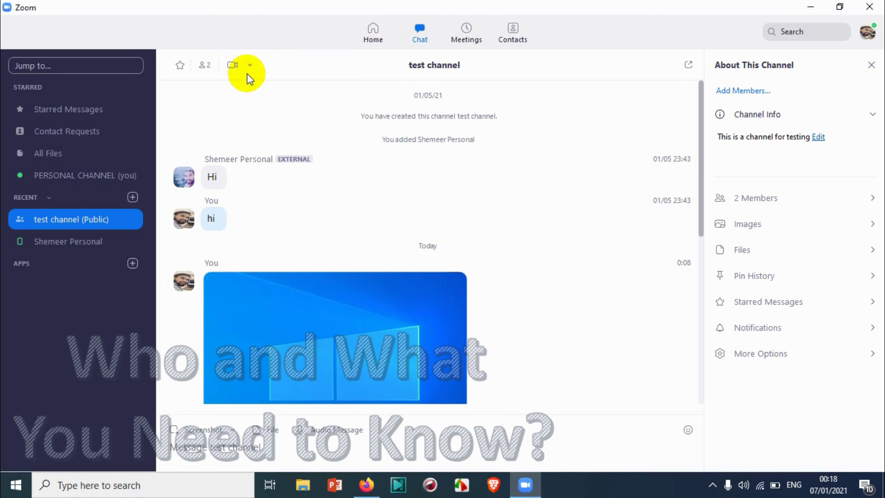
pyautogui.click(233, 68)
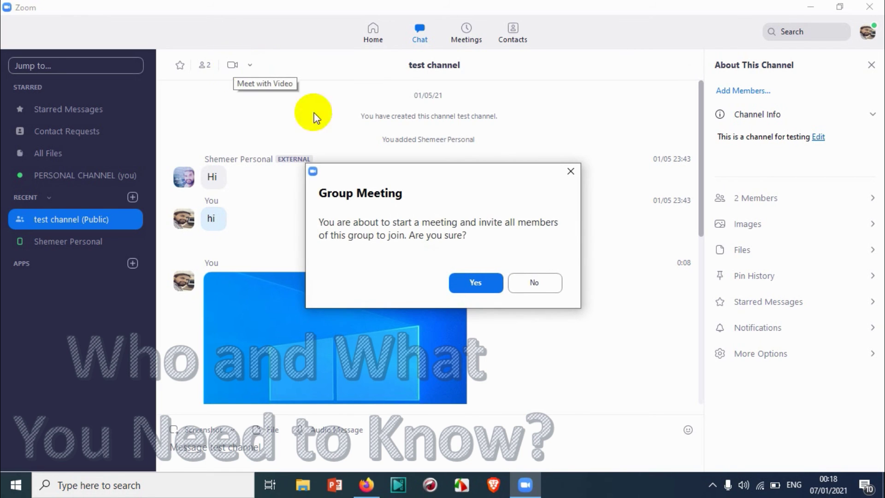
pyautogui.click(569, 172)
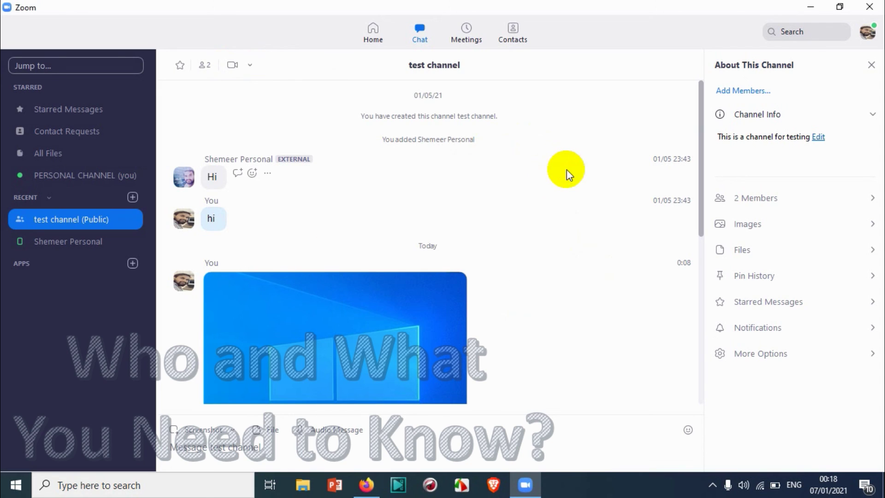
pyautogui.click(250, 65)
pyautogui.click(280, 88)
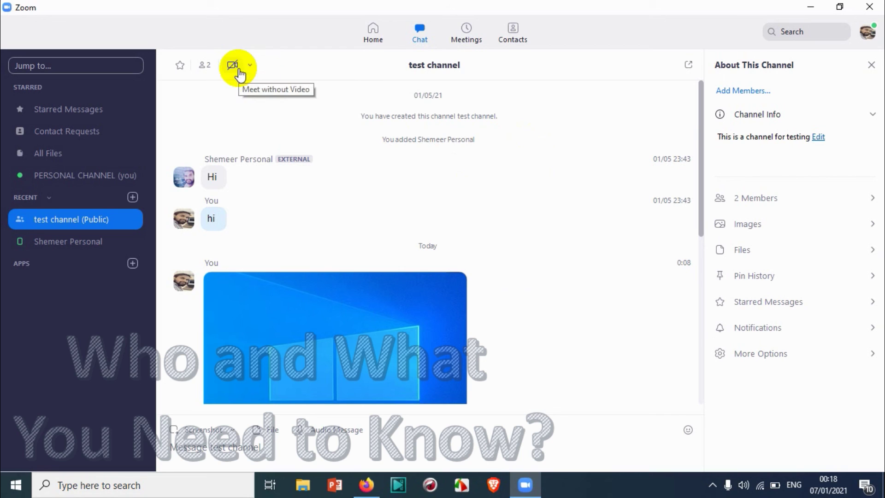
# Star test channel to place it in the starred list, and remove the star again.
pyautogui.click(178, 66)
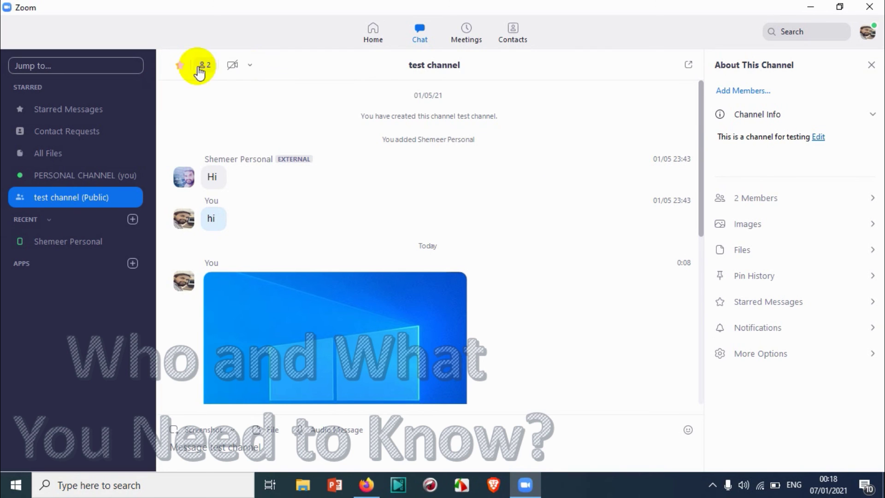
pyautogui.moveTo(59, 198)
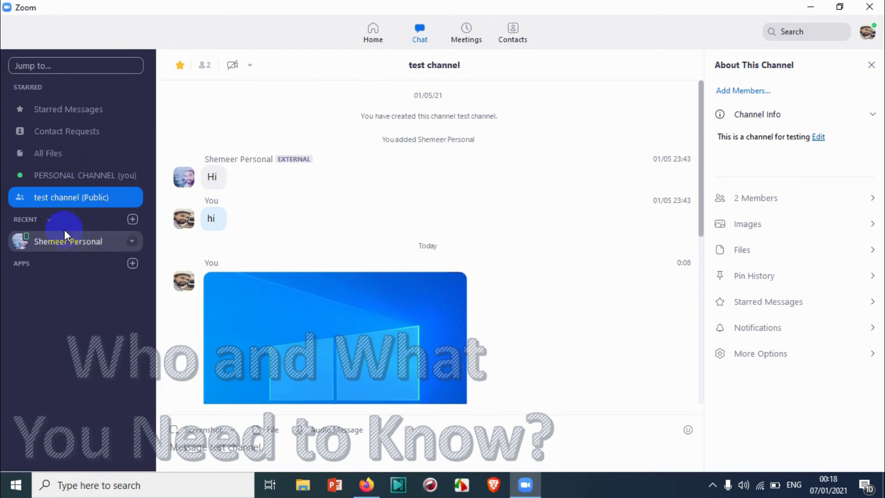
pyautogui.click(179, 65)
# Show and hide the member list of test channel from the chat header, leaving the two-member list displayed.
pyautogui.click(205, 65)
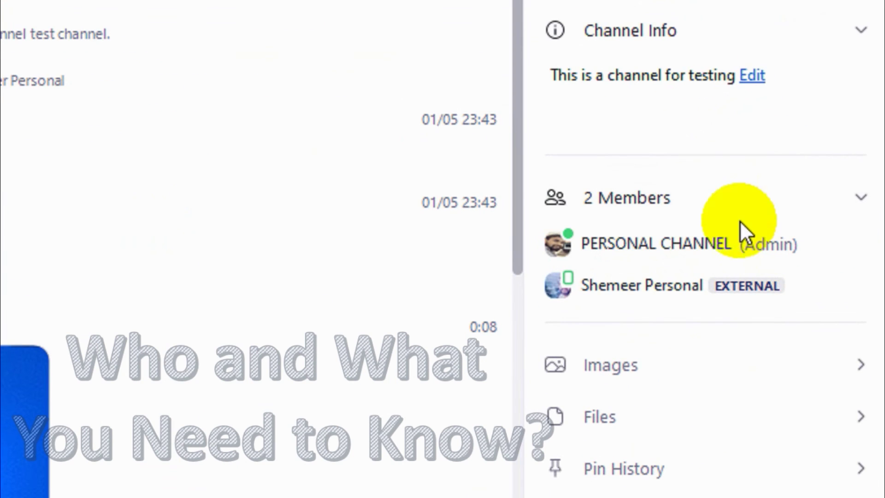
pyautogui.click(218, 124)
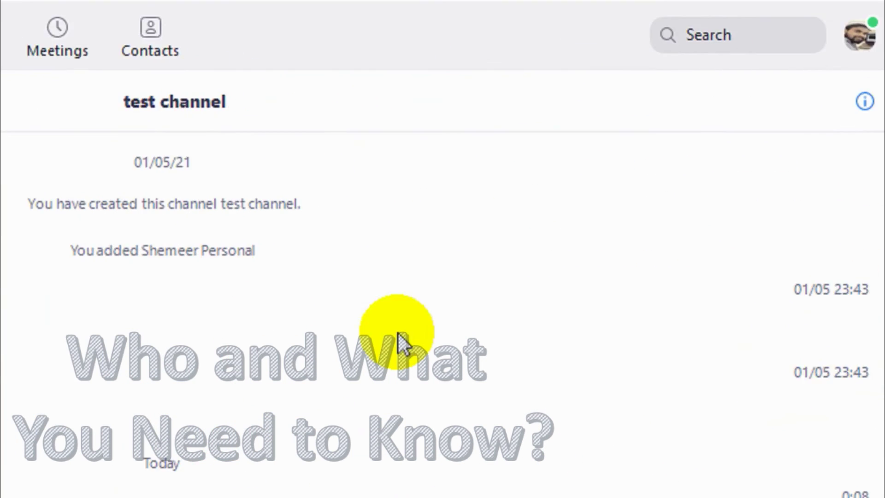
pyautogui.click(172, 68)
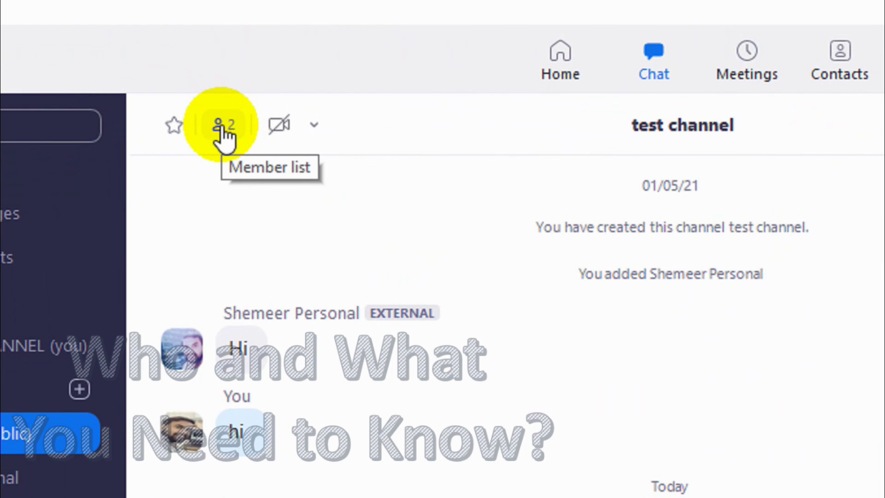
pyautogui.click(222, 130)
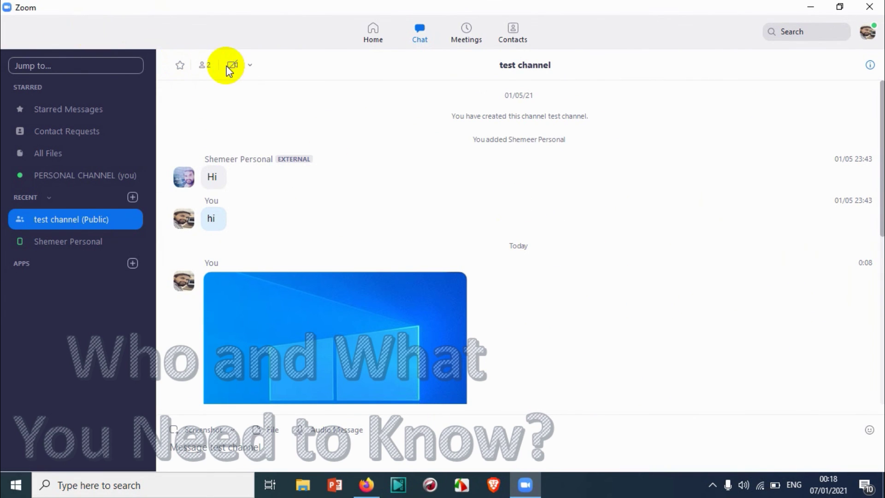
pyautogui.click(206, 70)
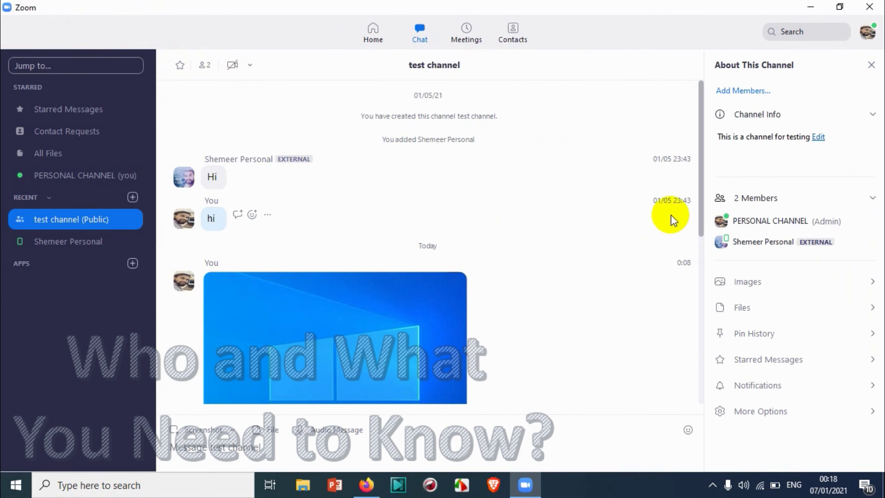
pyautogui.scroll(-4, 668, 220)
pyautogui.scroll(5, 668, 221)
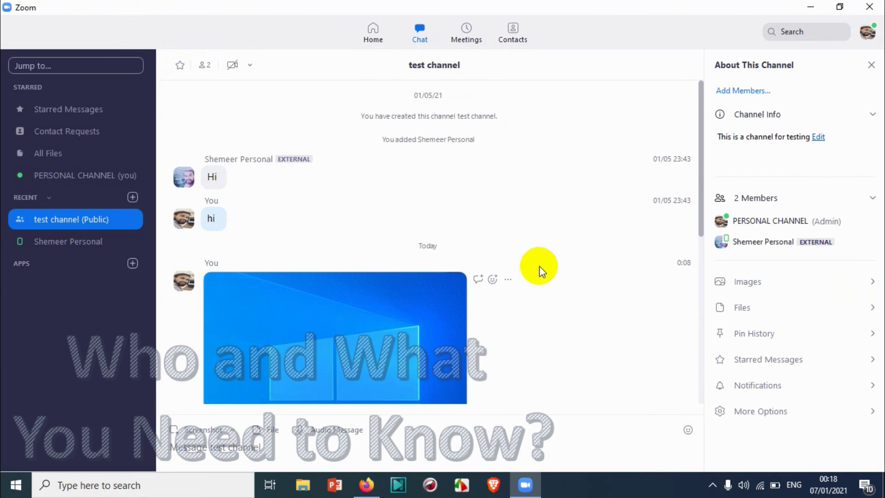